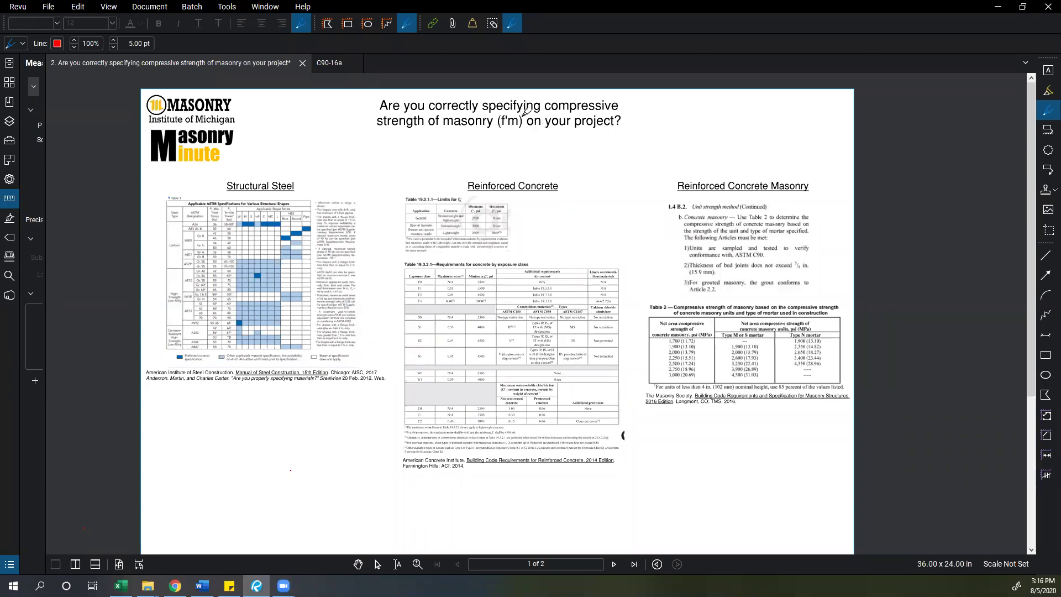
- Freehand-circle "(f'm)" in the title and the "Reinforced Concrete Masonry" heading in red
left_click_drag(518, 132, 504, 117)
mouse_move(711, 172)
left_mouse_down()
mouse_move(663, 194)
mouse_move(779, 199)
mouse_move(801, 173)
mouse_move(698, 170)
left_mouse_up()
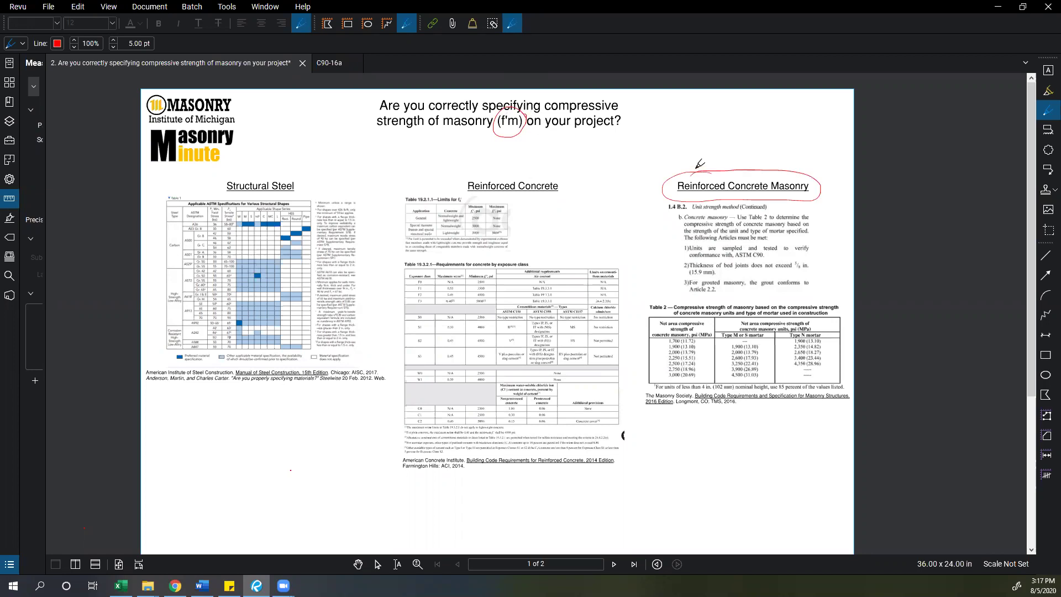
- Circle W, A992, 50–65 and A36 in the Structural Steel table, then draw a line from A242 to 50–65
scroll(240, 320, "up", 3)
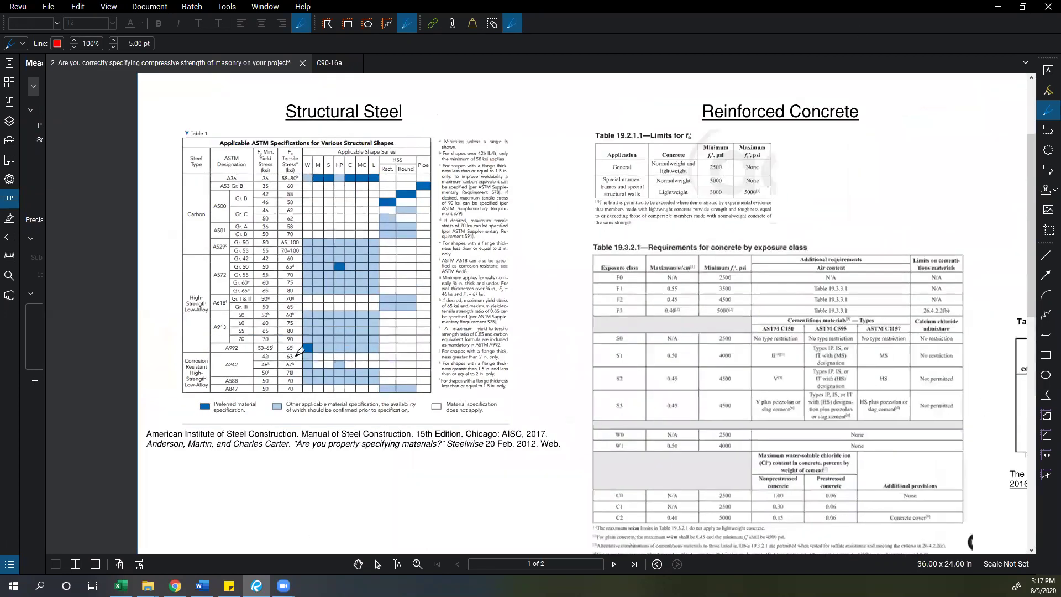
scroll(369, 359, "down", 3)
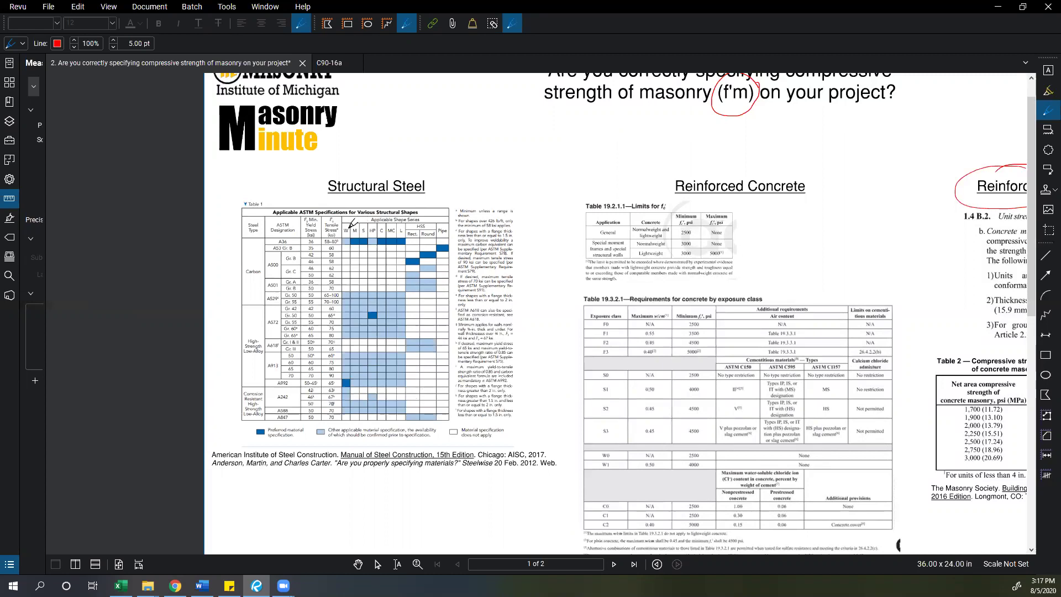
mouse_move(340, 226)
left_mouse_down()
mouse_move(349, 236)
mouse_move(340, 224)
left_mouse_up()
mouse_move(340, 388)
left_mouse_down()
mouse_move(357, 381)
mouse_move(346, 379)
left_mouse_up()
mouse_move(313, 378)
left_mouse_down()
mouse_move(303, 386)
mouse_move(323, 382)
left_mouse_up()
mouse_move(297, 234)
left_mouse_down()
mouse_move(278, 237)
mouse_move(294, 238)
left_mouse_up()
left_click_drag(255, 411, 313, 382)
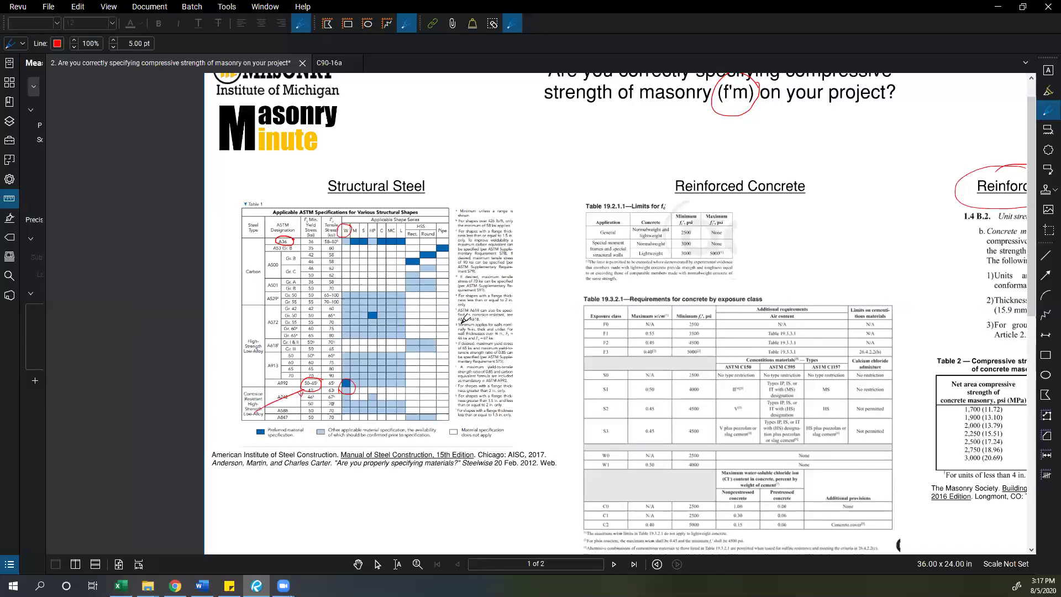
- Circle General, 2500, 5000 and 3000 in Table 19.2.1.1 and draw an arrow to its footnote
scroll(461, 322, "down", 1)
scroll(520, 287, "up", 3)
left_click_drag(570, 315, 577, 310)
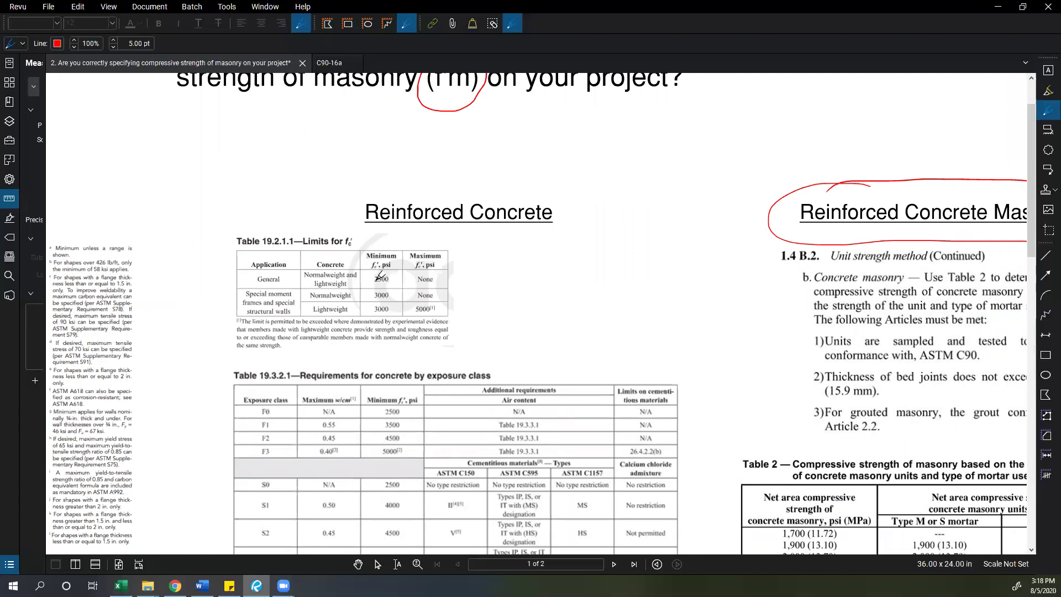
mouse_move(282, 272)
left_mouse_down()
mouse_move(251, 279)
mouse_move(281, 273)
left_mouse_up()
mouse_move(399, 271)
left_mouse_down()
mouse_move(370, 275)
mouse_move(383, 291)
mouse_move(397, 271)
mouse_move(436, 289)
mouse_move(434, 274)
left_mouse_up()
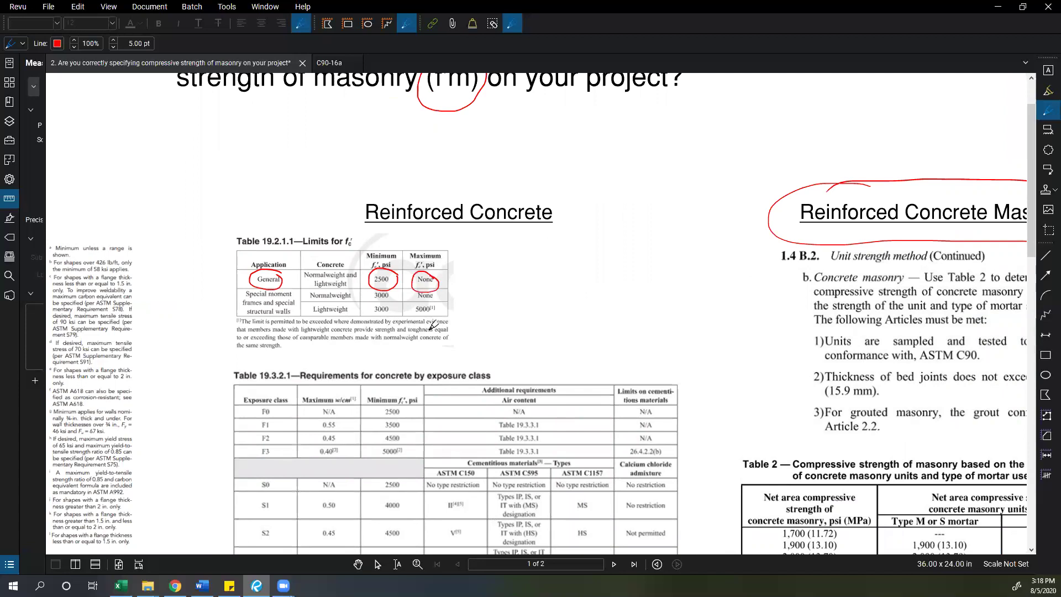
left_click_drag(179, 343, 237, 316)
mouse_move(449, 303)
left_mouse_down()
mouse_move(431, 291)
mouse_move(410, 303)
mouse_move(428, 321)
mouse_move(446, 314)
left_mouse_up()
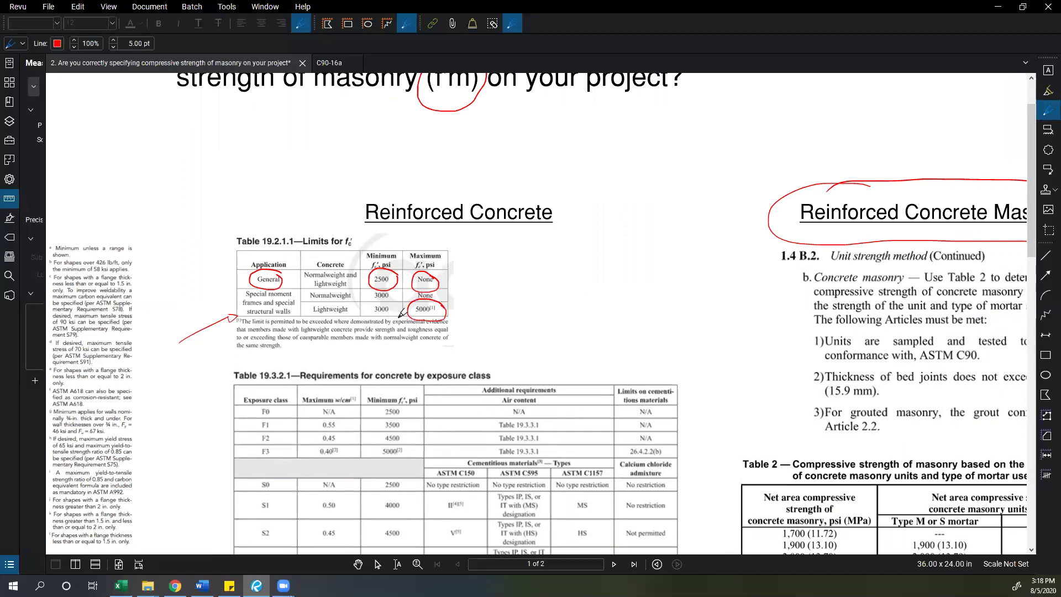
mouse_move(377, 301)
left_mouse_down()
mouse_move(376, 315)
mouse_move(394, 303)
mouse_move(382, 301)
left_mouse_up()
- Circle exposure class, the Exposure class column, w/cm and F2 in Table 19.3.2.1
mouse_move(425, 389)
left_mouse_down()
mouse_move(478, 389)
mouse_move(446, 355)
mouse_move(452, 379)
mouse_move(480, 162)
left_mouse_up()
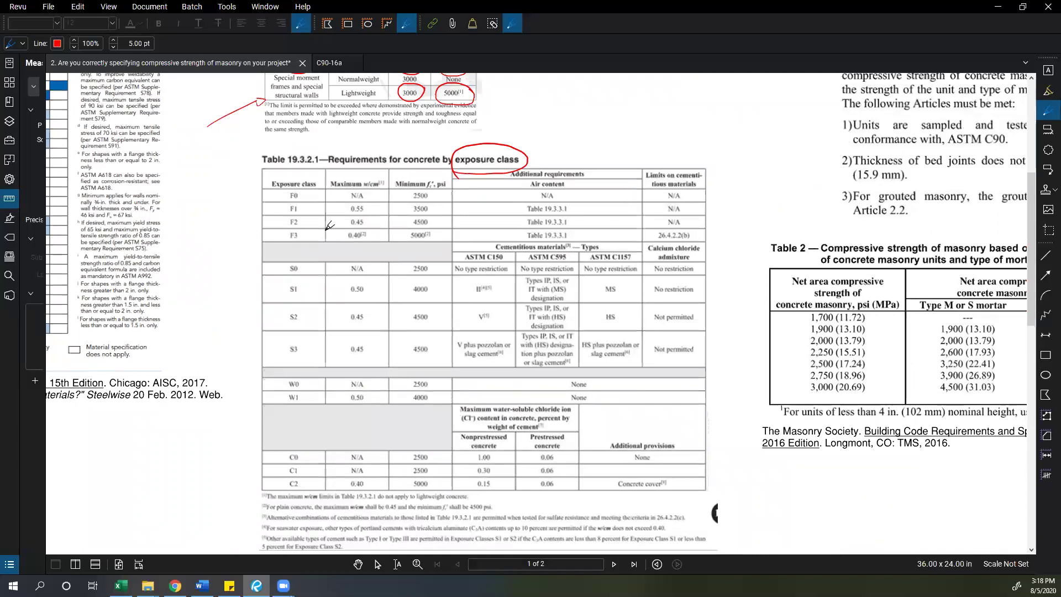
mouse_move(322, 177)
left_mouse_down()
mouse_move(328, 183)
mouse_move(279, 180)
mouse_move(270, 209)
mouse_move(293, 244)
mouse_move(309, 243)
left_mouse_up()
left_click_drag(329, 202, 337, 179)
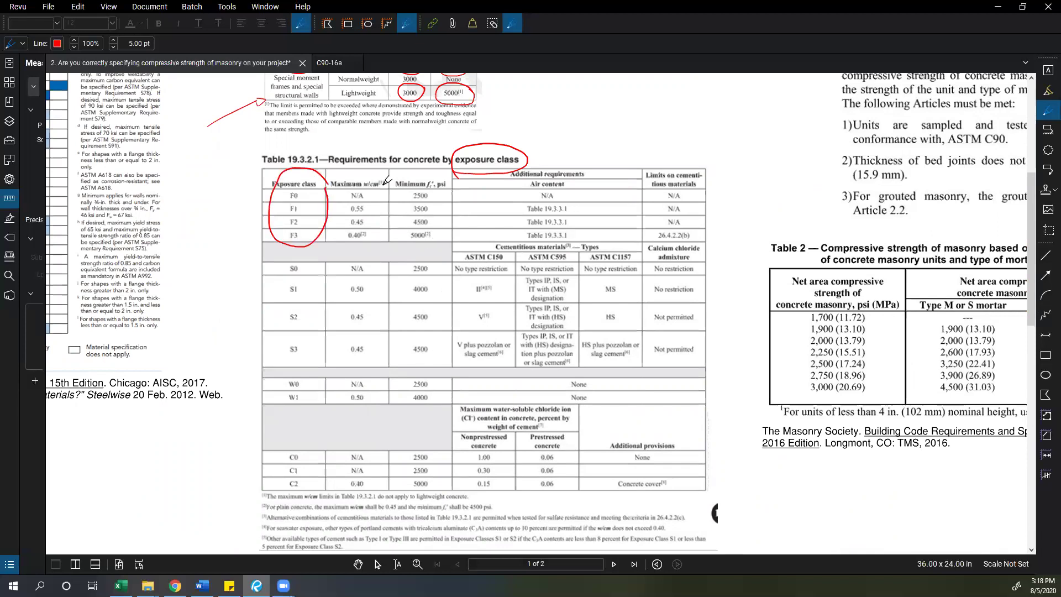
mouse_move(366, 172)
left_mouse_down()
mouse_move(381, 191)
mouse_move(385, 175)
mouse_move(428, 196)
mouse_move(450, 182)
mouse_move(426, 178)
left_mouse_up()
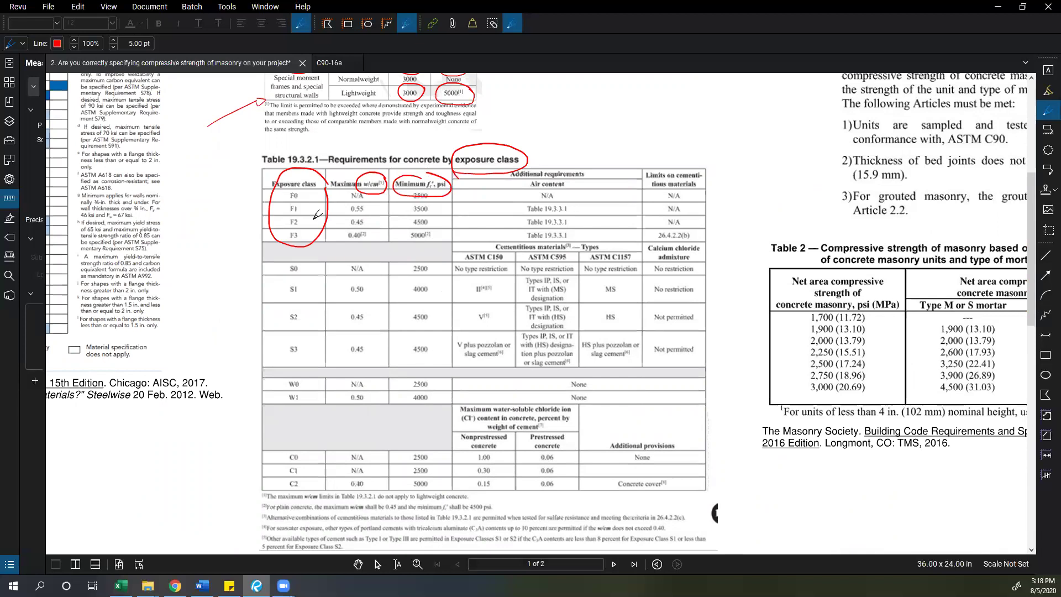
mouse_move(310, 216)
left_mouse_down()
mouse_move(289, 217)
mouse_move(305, 231)
mouse_move(310, 217)
mouse_move(353, 226)
mouse_move(371, 212)
mouse_move(436, 227)
mouse_move(430, 218)
left_mouse_up()
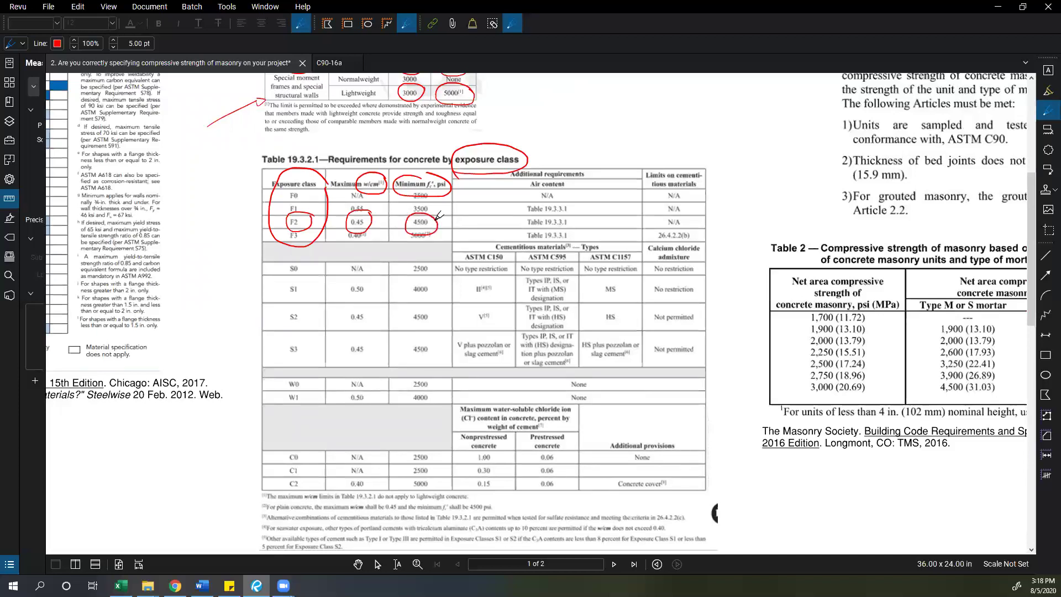
- Draw a pen line from the 3000 value to the Minimum f'c header
scroll(440, 214, "up", 2)
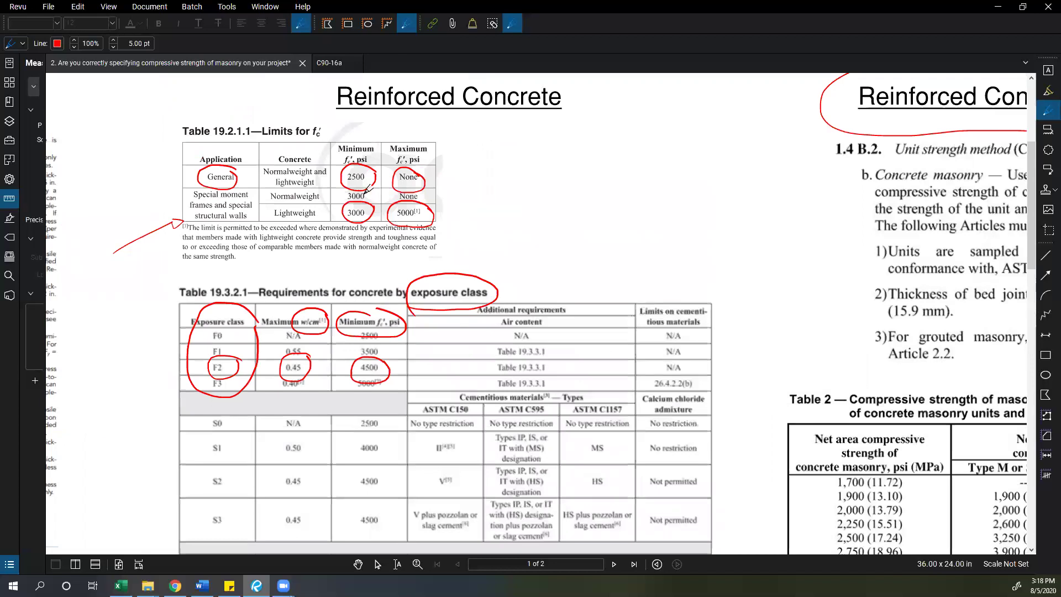
mouse_move(359, 192)
left_mouse_down()
mouse_move(346, 311)
mouse_move(360, 204)
left_mouse_up()
scroll(607, 285, "right", 8)
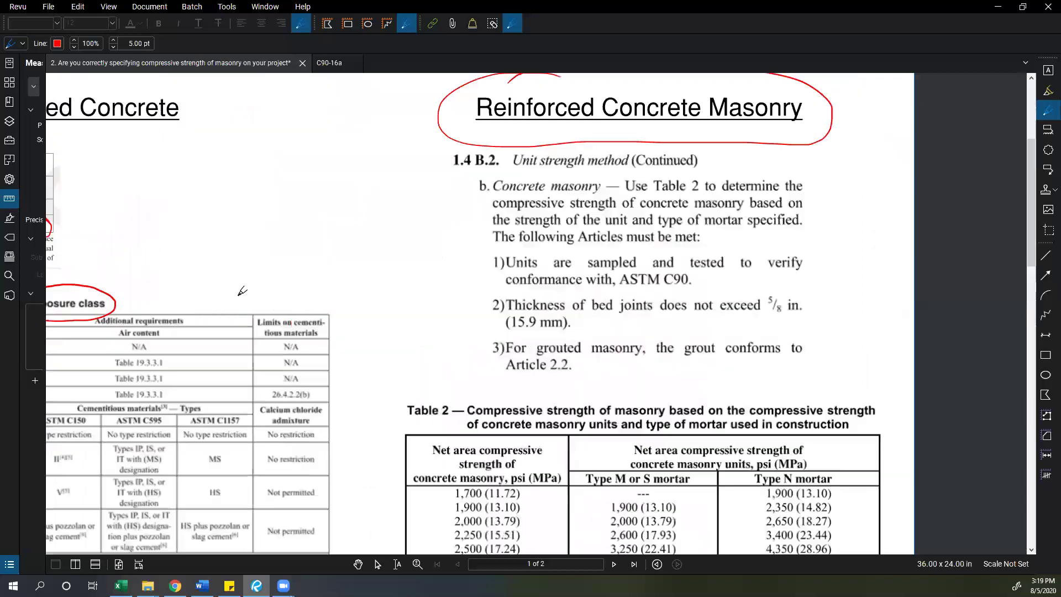
scroll(243, 292, "down", 3)
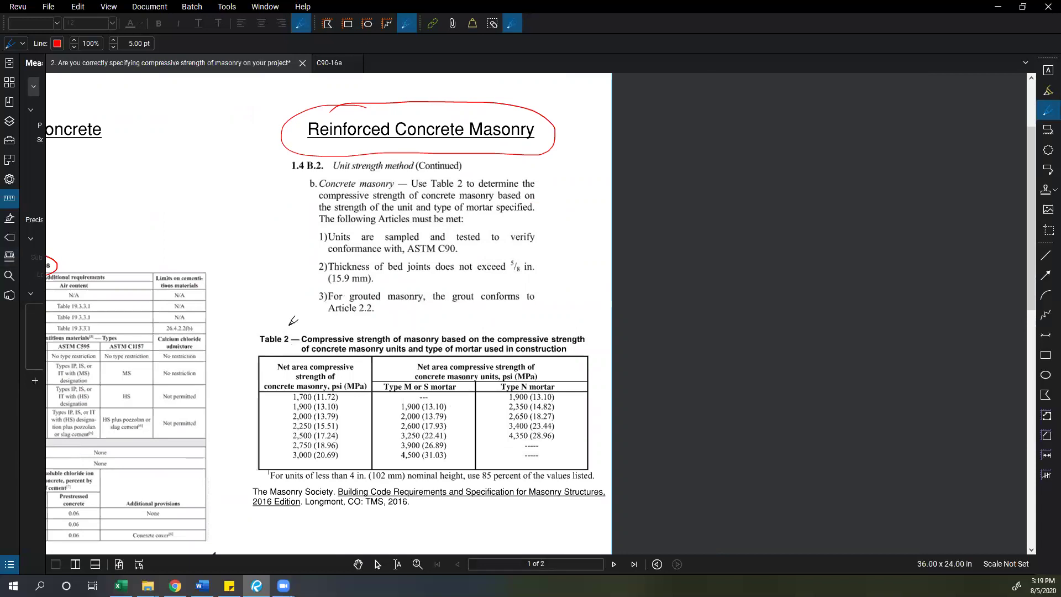
- On the masonry page, circle Table 2, 5/8 in. and Article 2.2, and underline unit strength, mortar type and ASTM C90
mouse_move(251, 344)
left_mouse_down()
mouse_move(279, 325)
mouse_move(293, 330)
left_mouse_up()
left_click_drag(334, 213, 494, 213)
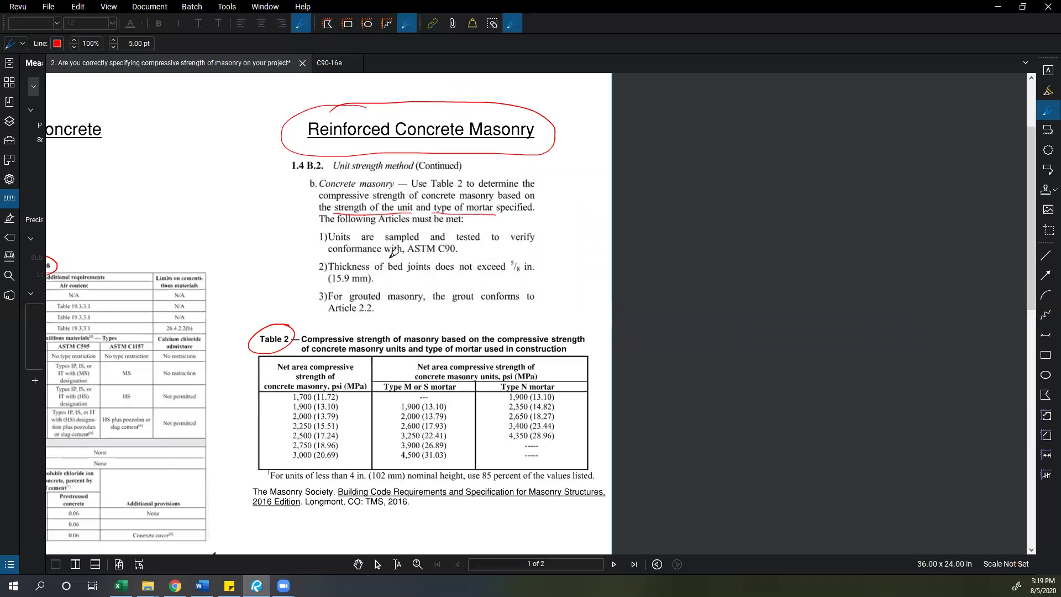
left_click_drag(395, 258, 458, 258)
mouse_move(538, 257)
left_mouse_down()
mouse_move(524, 256)
mouse_move(527, 282)
mouse_move(540, 264)
left_mouse_up()
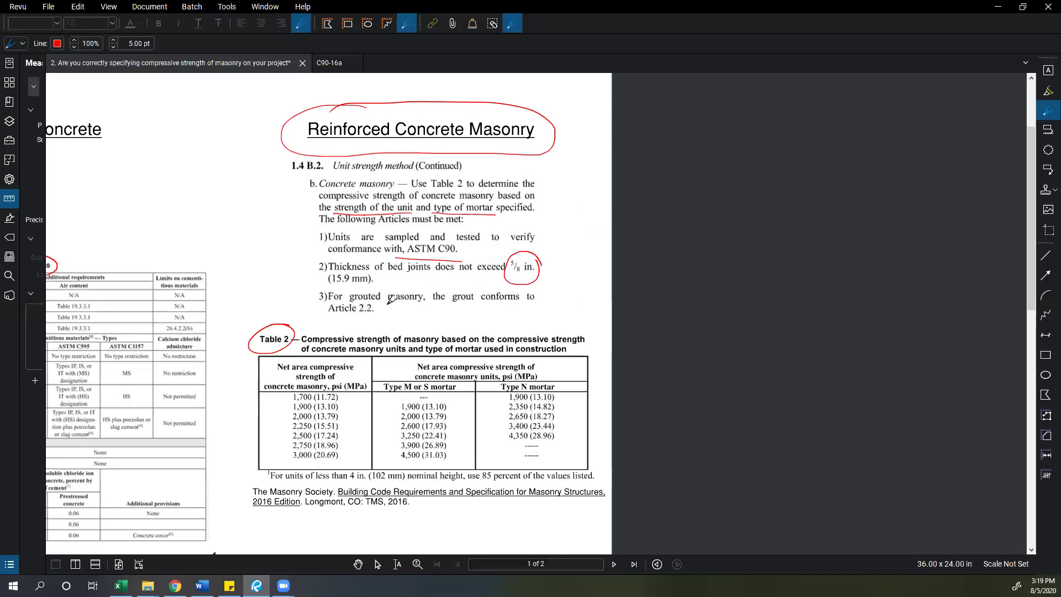
mouse_move(337, 311)
left_mouse_down()
mouse_move(386, 305)
mouse_move(346, 296)
mouse_move(334, 310)
mouse_move(345, 319)
left_mouse_up()
- In Table 2, circle units, M or S mortar, Type N mortar and 1,900 (13.10), plus an arrow
scroll(346, 317, "down", 2)
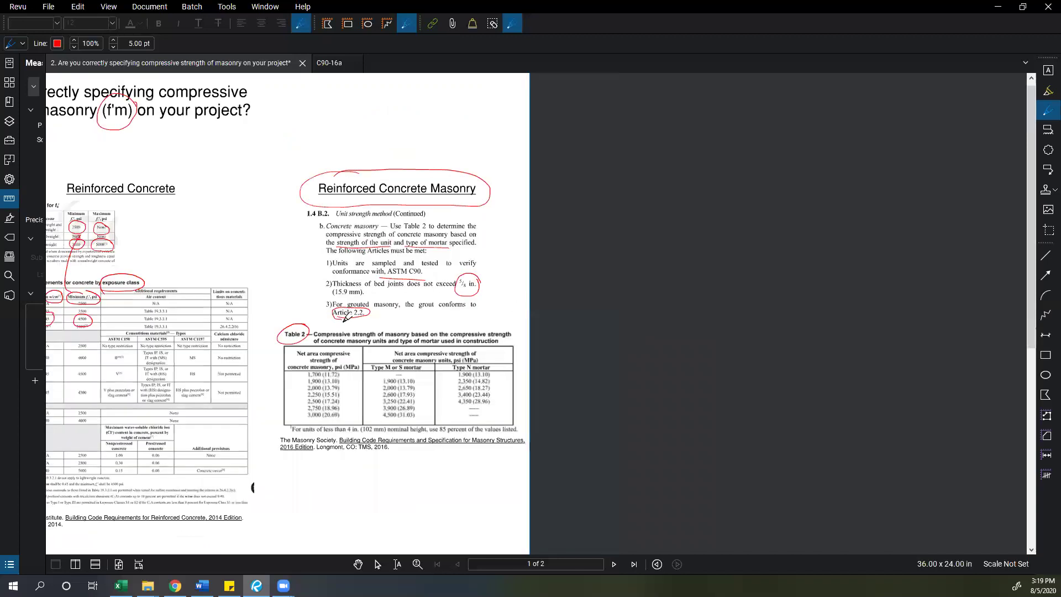
scroll(364, 330, "up", 4)
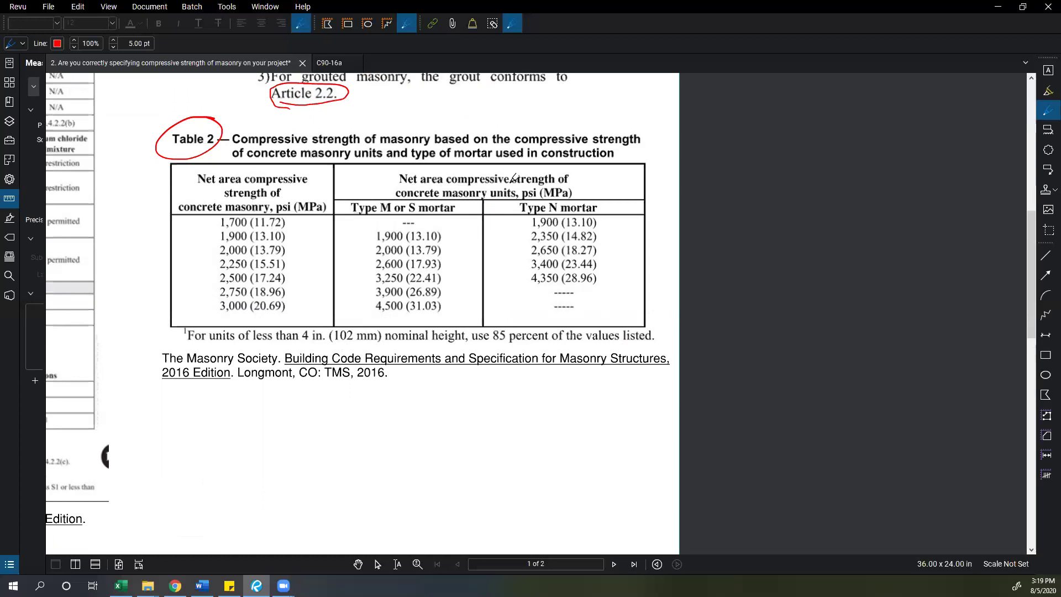
mouse_move(512, 187)
left_mouse_down()
mouse_move(496, 200)
mouse_move(513, 189)
left_mouse_up()
mouse_move(434, 193)
left_mouse_down()
mouse_move(382, 204)
mouse_move(449, 216)
mouse_move(436, 195)
left_mouse_up()
mouse_move(559, 196)
left_mouse_down()
mouse_move(522, 197)
mouse_move(563, 217)
mouse_move(601, 216)
mouse_move(569, 194)
left_mouse_up()
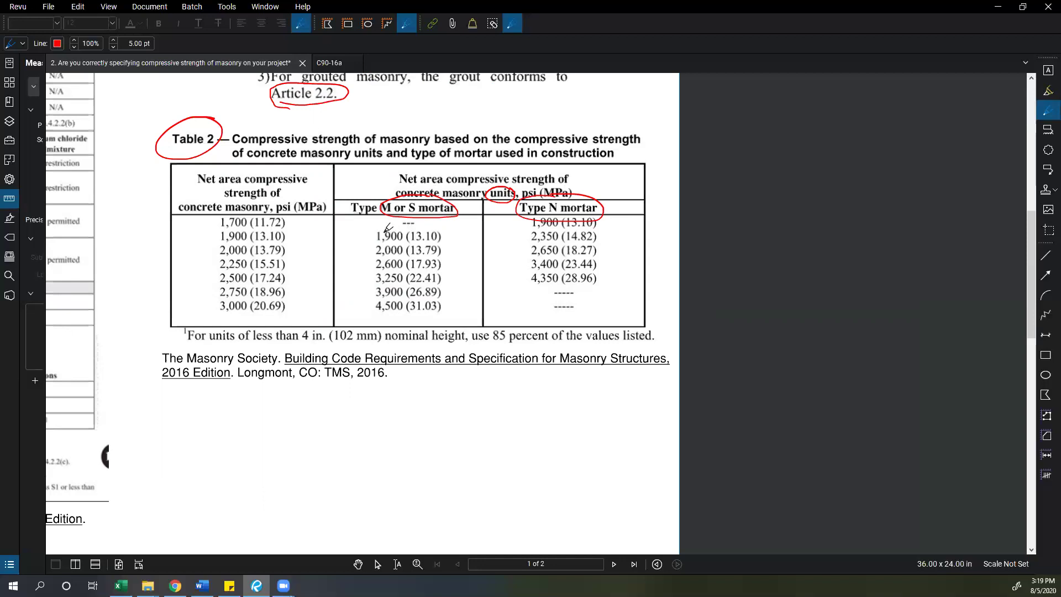
mouse_move(377, 236)
left_mouse_down()
mouse_move(423, 238)
mouse_move(437, 227)
mouse_move(393, 240)
left_mouse_up()
left_click_drag(288, 238, 371, 236)
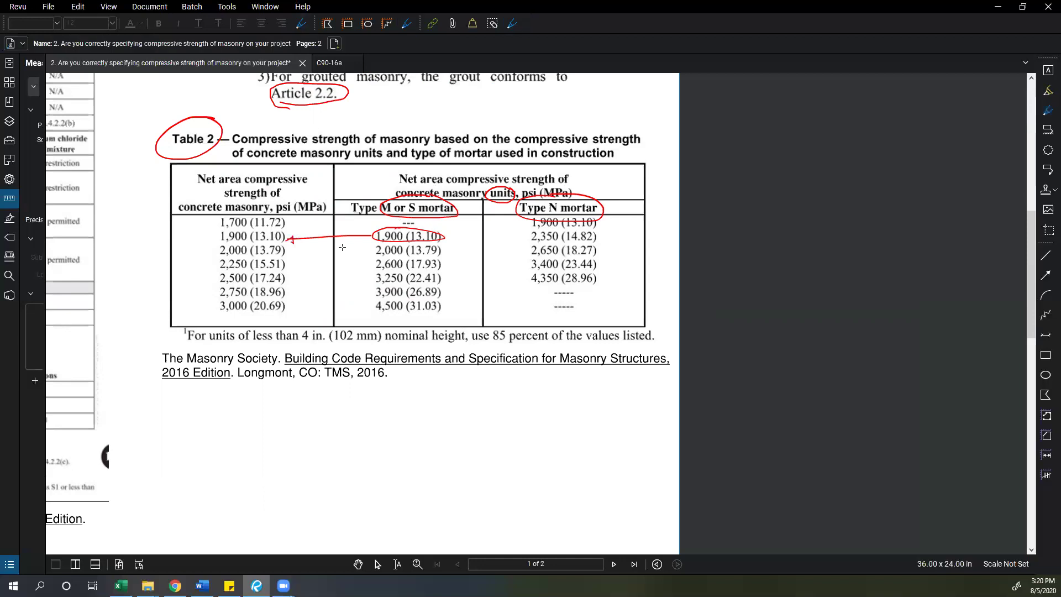
- Set the freehand pen line width to 5 pt and bring up the C90-16a document
left_click(302, 23)
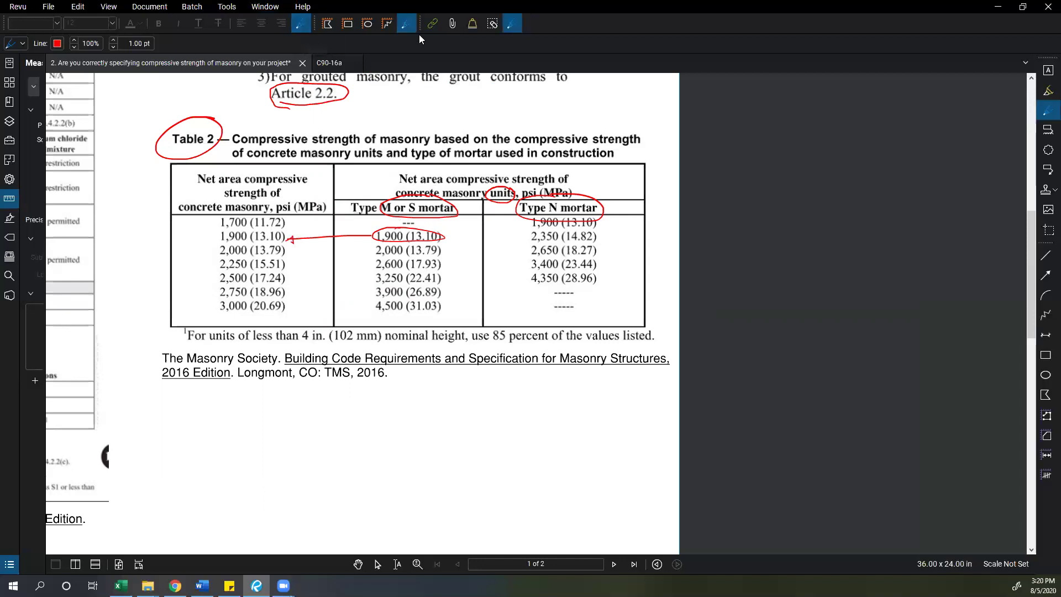
double_click(126, 43)
type("5")
key("Return")
left_click(337, 65)
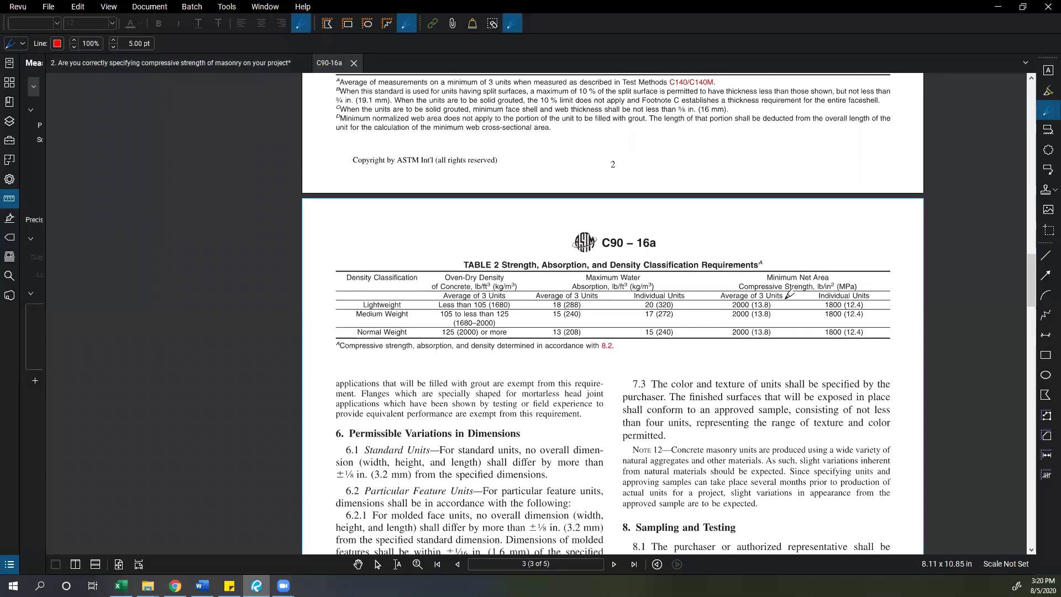
- Circle the compressive strength heading, the 2000 (13.8) averages and the three density classifications in C90 Table 2
mouse_move(791, 267)
left_mouse_down()
mouse_move(743, 270)
mouse_move(741, 288)
mouse_move(818, 294)
mouse_move(855, 279)
mouse_move(815, 261)
mouse_move(779, 263)
left_mouse_up()
mouse_move(719, 341)
left_mouse_down()
mouse_move(766, 341)
mouse_move(771, 315)
mouse_move(729, 299)
mouse_move(716, 350)
left_mouse_up()
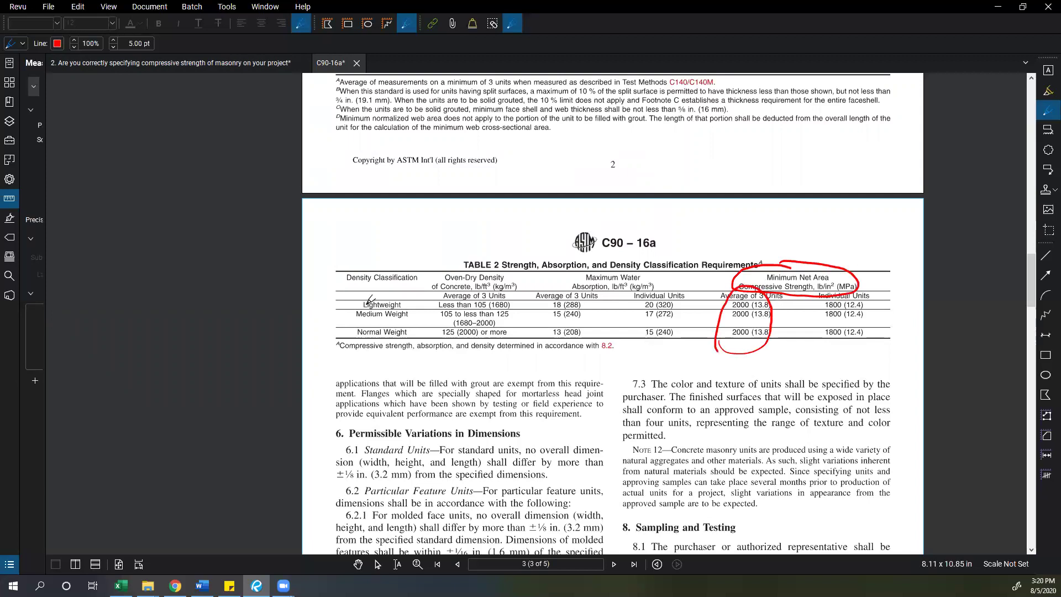
mouse_move(402, 286)
left_mouse_down()
mouse_move(353, 300)
mouse_move(382, 344)
mouse_move(418, 305)
mouse_move(401, 286)
left_mouse_up()
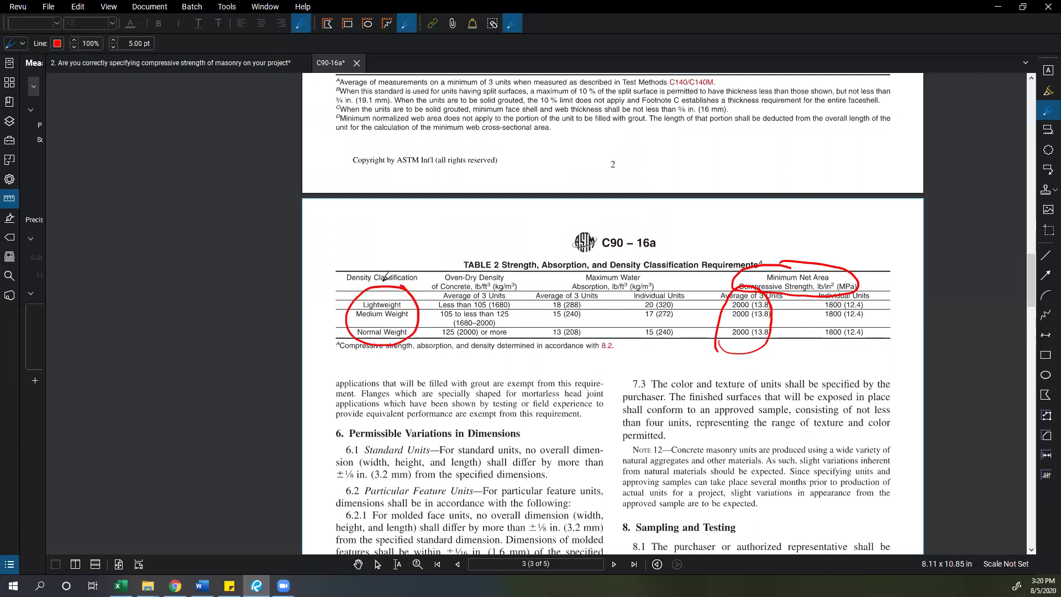
- On the Masonry Minute sheet, circle both 2,000 (13.79) values and link them with an arrow
left_click(250, 59)
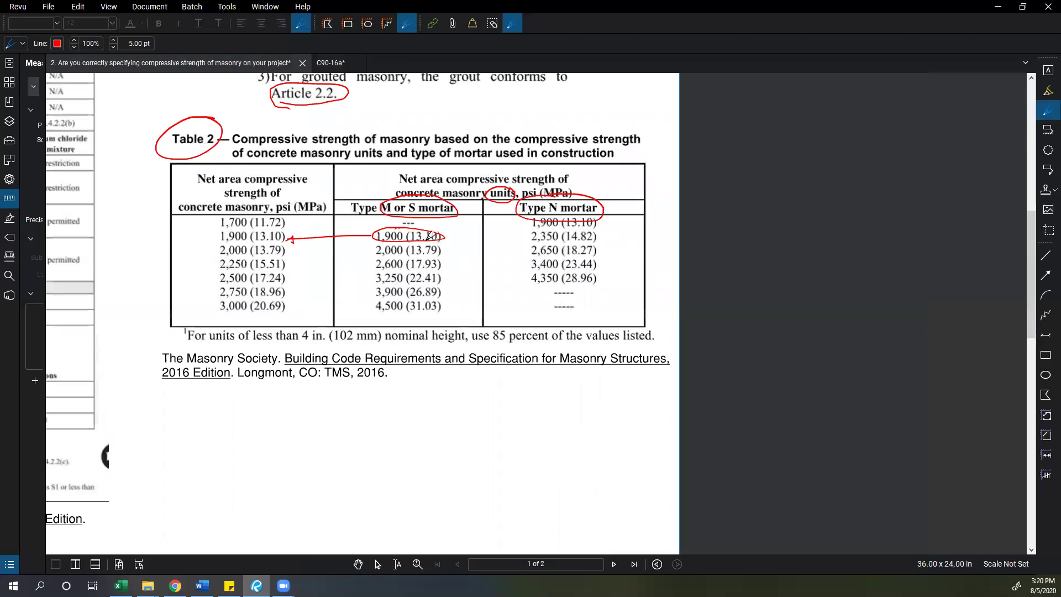
mouse_move(401, 243)
left_mouse_down()
mouse_move(439, 249)
mouse_move(398, 243)
left_mouse_up()
mouse_move(303, 251)
left_mouse_down()
mouse_move(357, 251)
mouse_move(303, 257)
left_mouse_up()
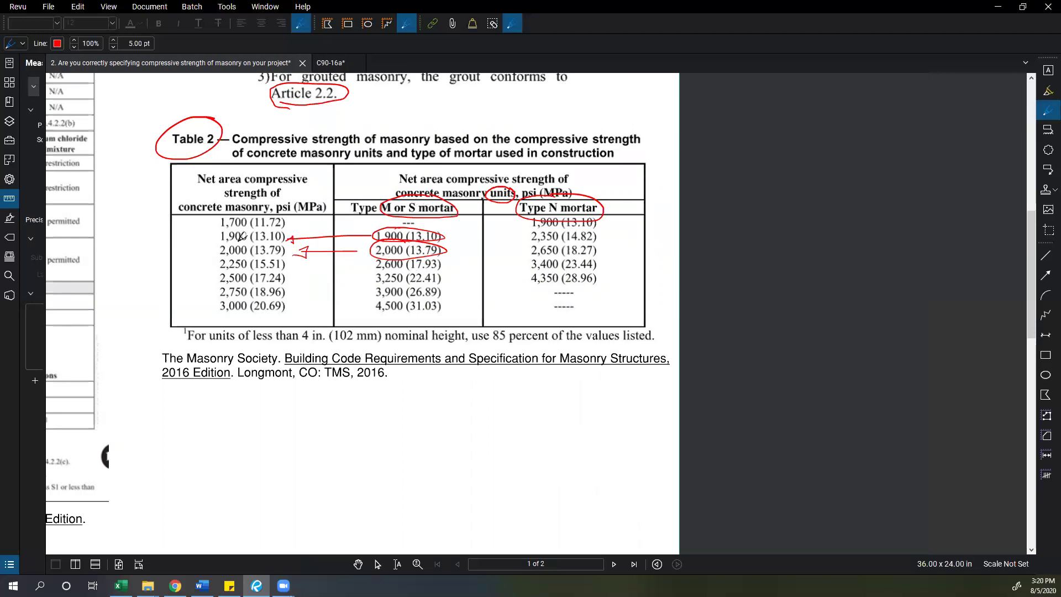
mouse_move(221, 241)
left_mouse_down()
mouse_move(286, 249)
mouse_move(244, 243)
left_mouse_up()
- On the next page's Concrete Masonry Block Report, circle the 4,190 average PSI value
left_click(613, 563)
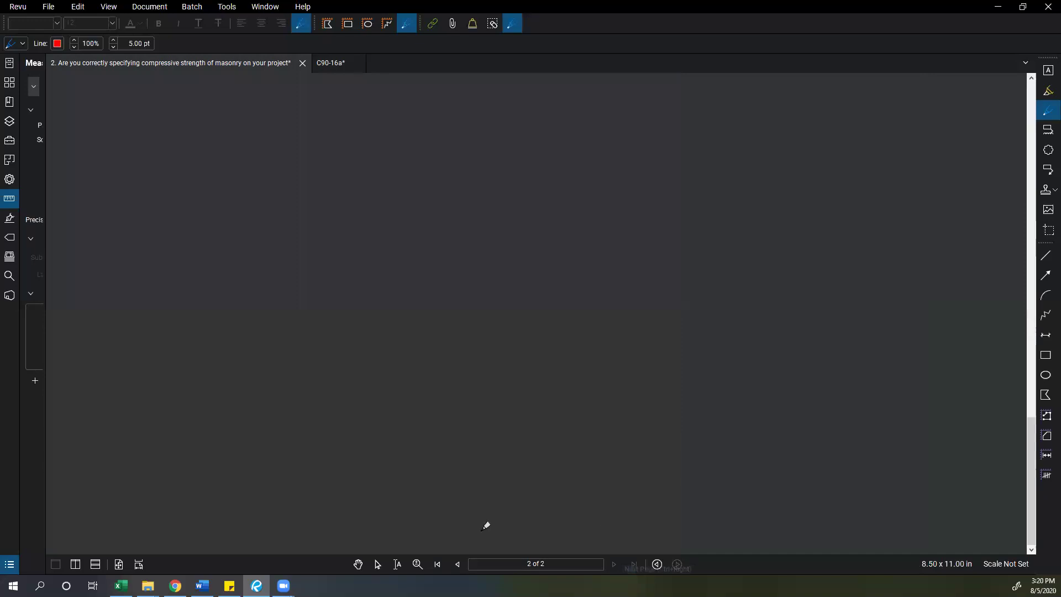
scroll(282, 411, "up", 5)
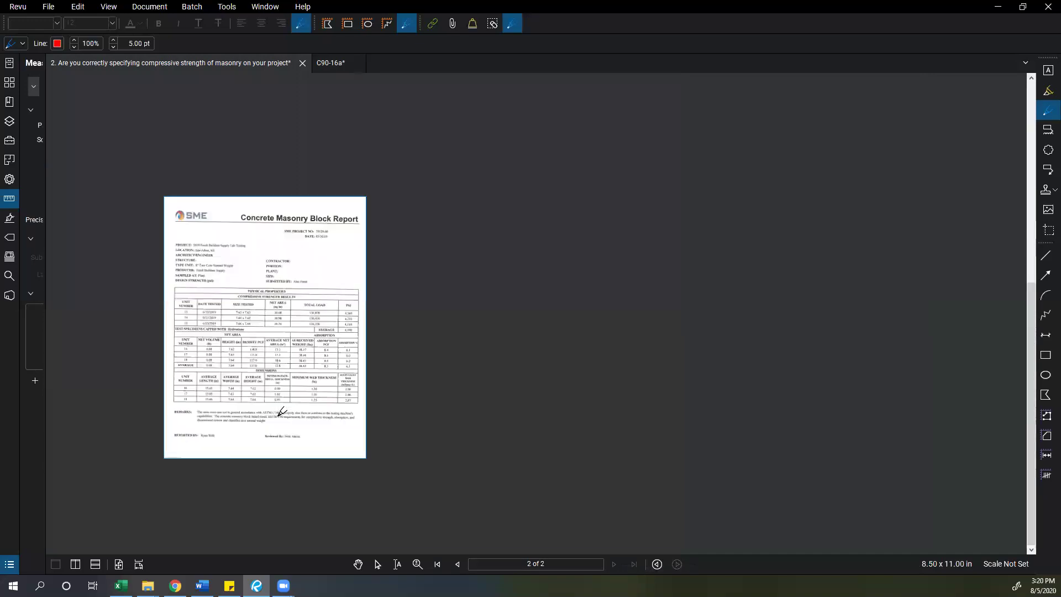
scroll(410, 457, "up", 4)
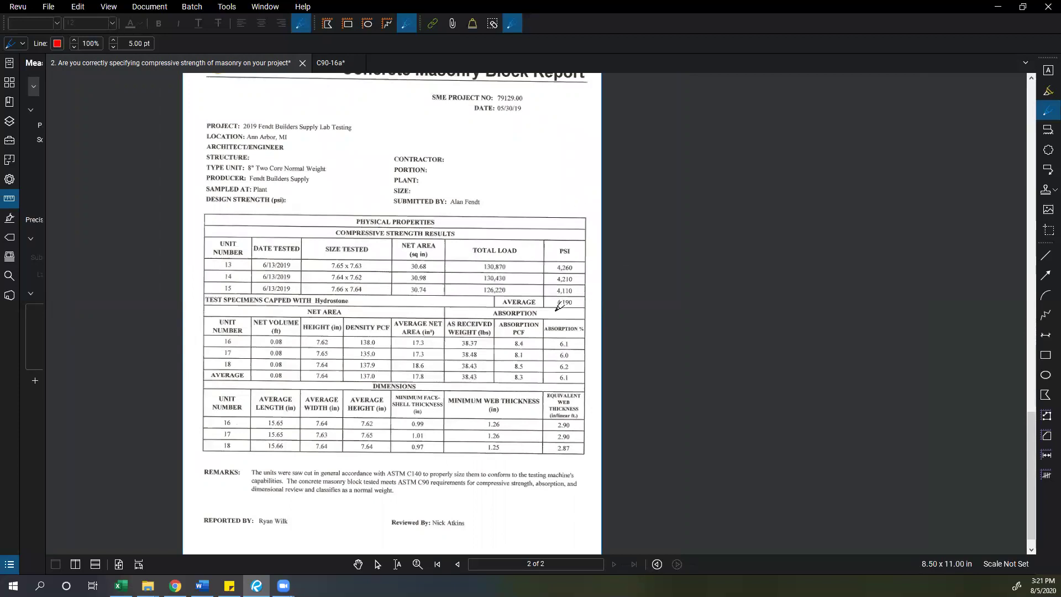
mouse_move(553, 310)
left_mouse_down()
mouse_move(578, 294)
mouse_move(552, 296)
mouse_move(555, 312)
left_mouse_up()
scroll(334, 450, "down", 2)
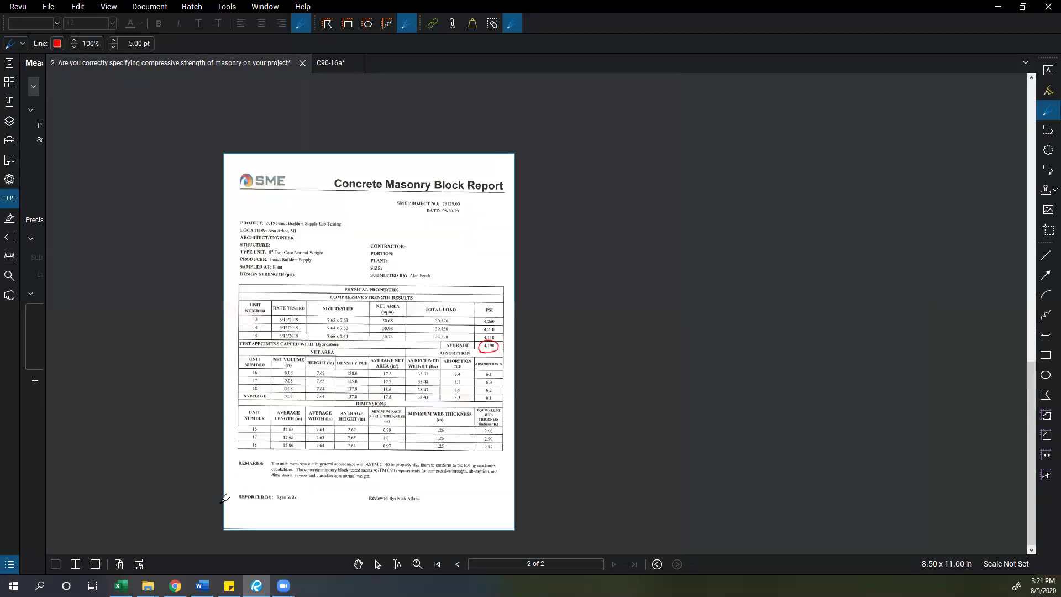
- Back on the previous page's Table 2, bracket 3,900 and 4,500 and arrow them to 3,000 (20.69)
left_click(458, 564)
scroll(251, 313, "down", 2)
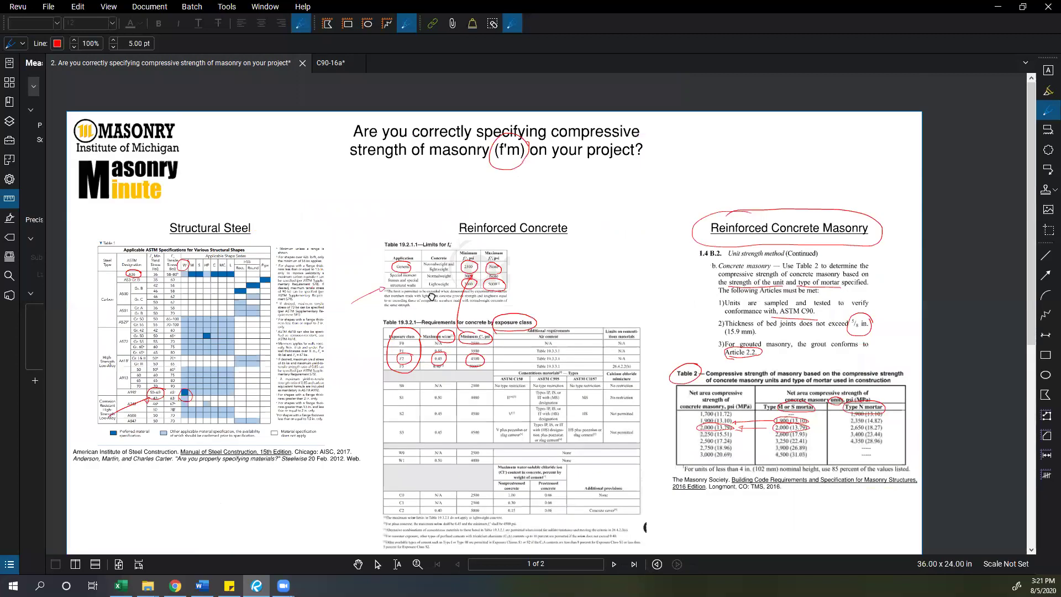
scroll(491, 371, "up", 5)
scroll(491, 370, "up", 2)
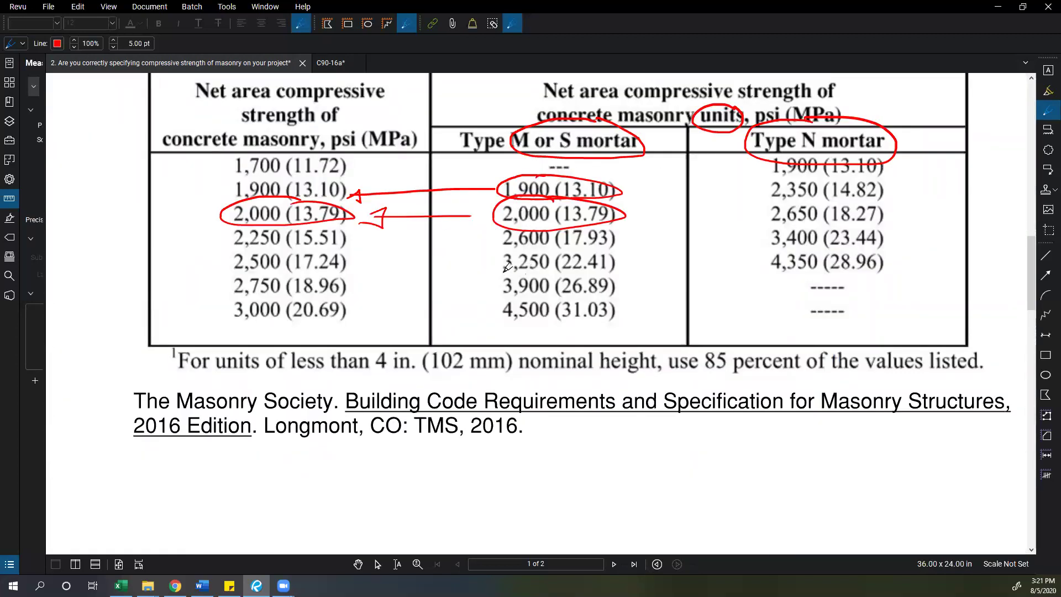
mouse_move(525, 272)
left_mouse_down()
mouse_move(496, 279)
mouse_move(502, 326)
mouse_move(377, 305)
mouse_move(396, 297)
left_mouse_up()
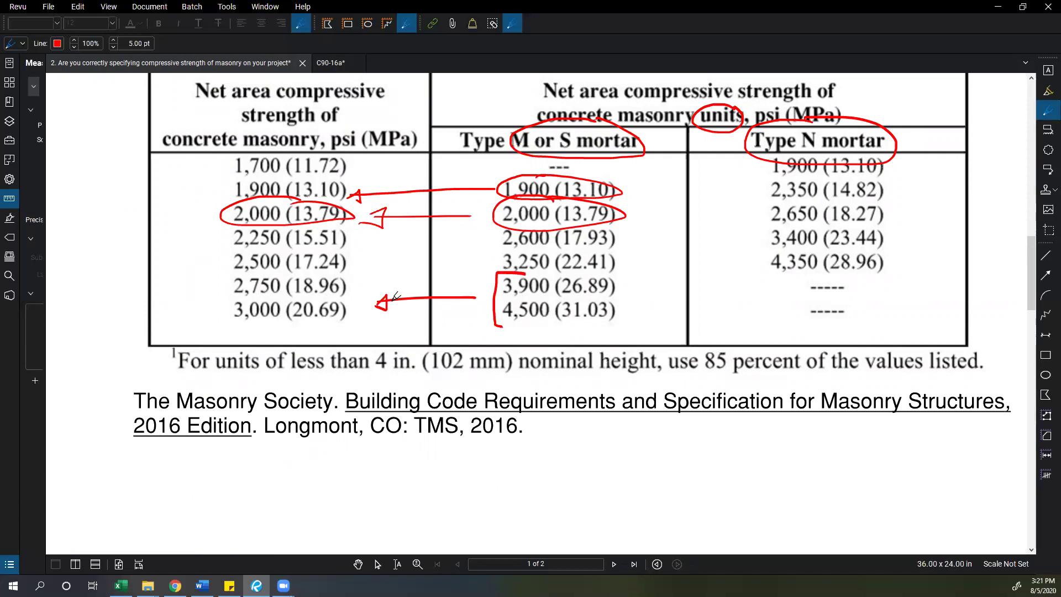
- Enter 4190 psi CMU strength in Excel cell D32, yielding f'm of 2,880 psi, then return to Revu
mouse_move(121, 585)
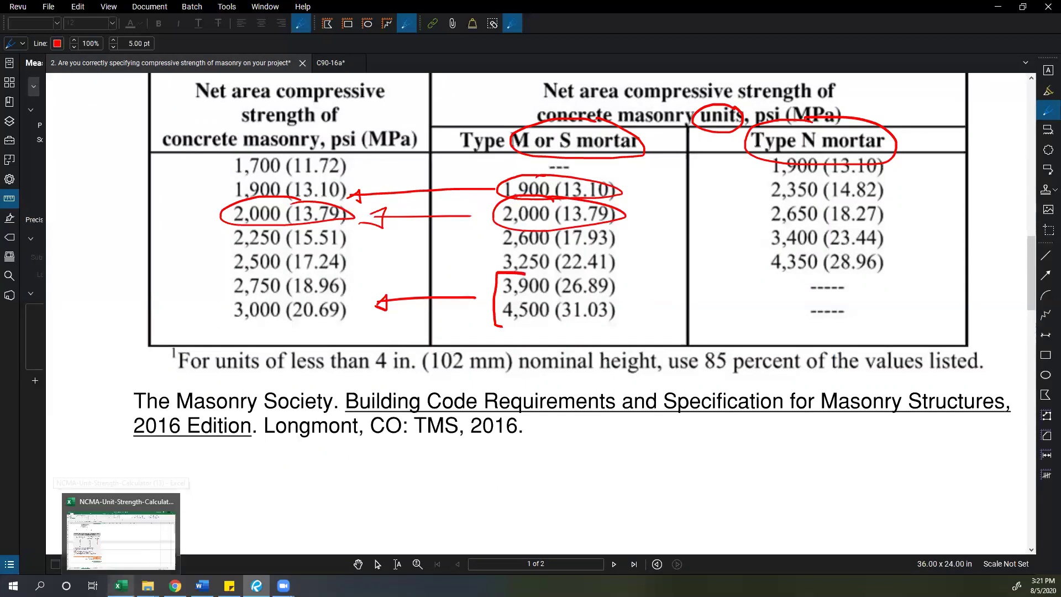
left_click(121, 533)
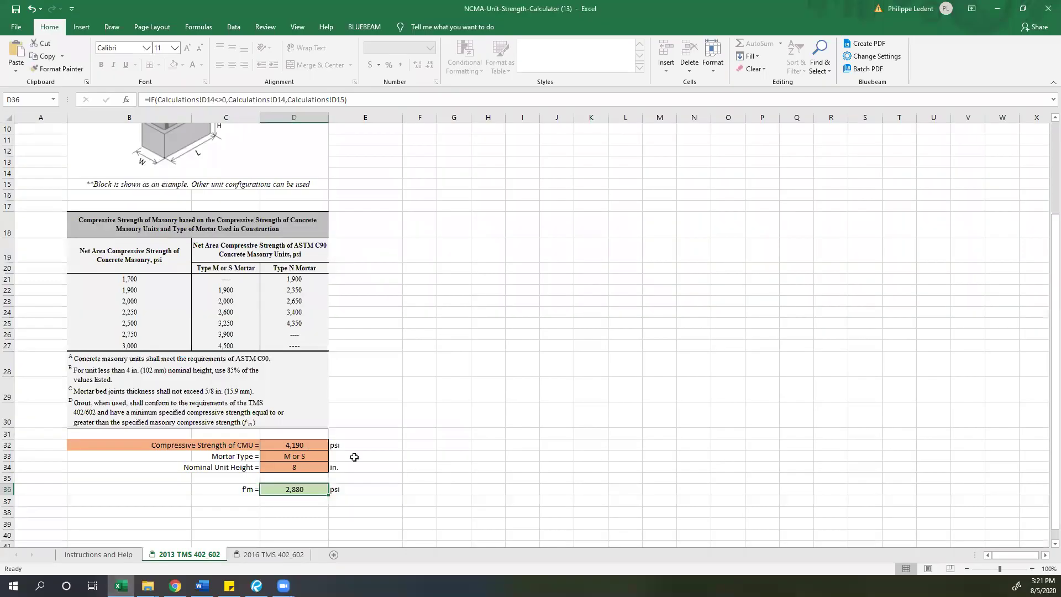
left_click(324, 445)
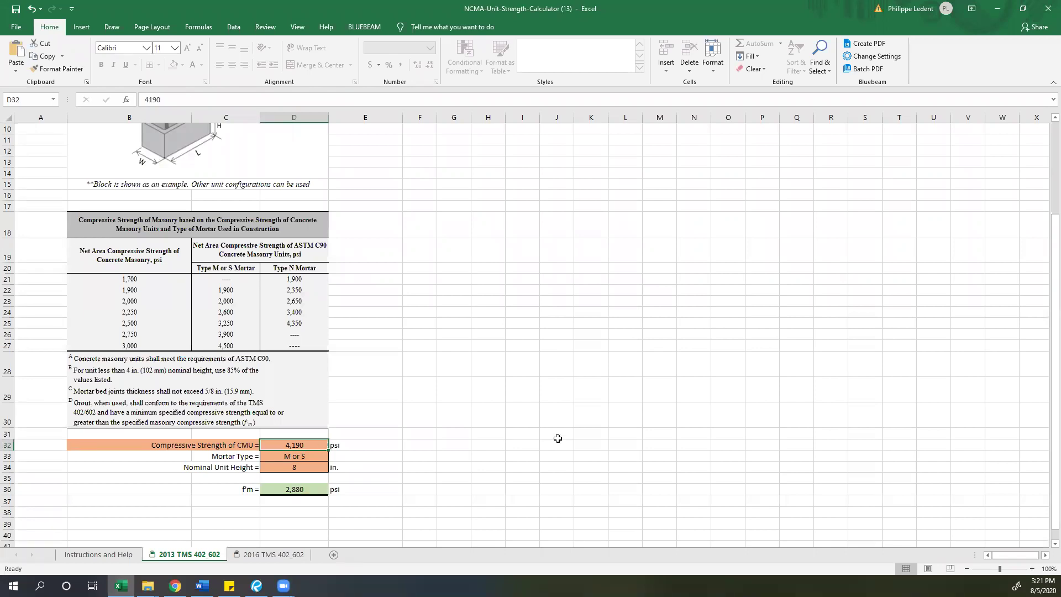
type("4190")
key("Return")
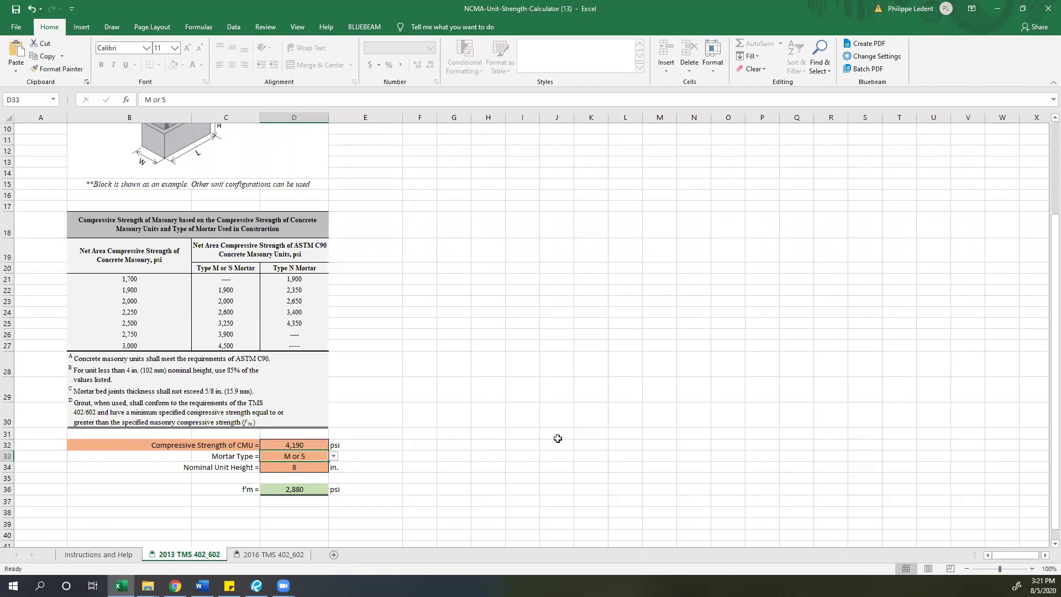
key("Down")
key("Down")
key("Down")
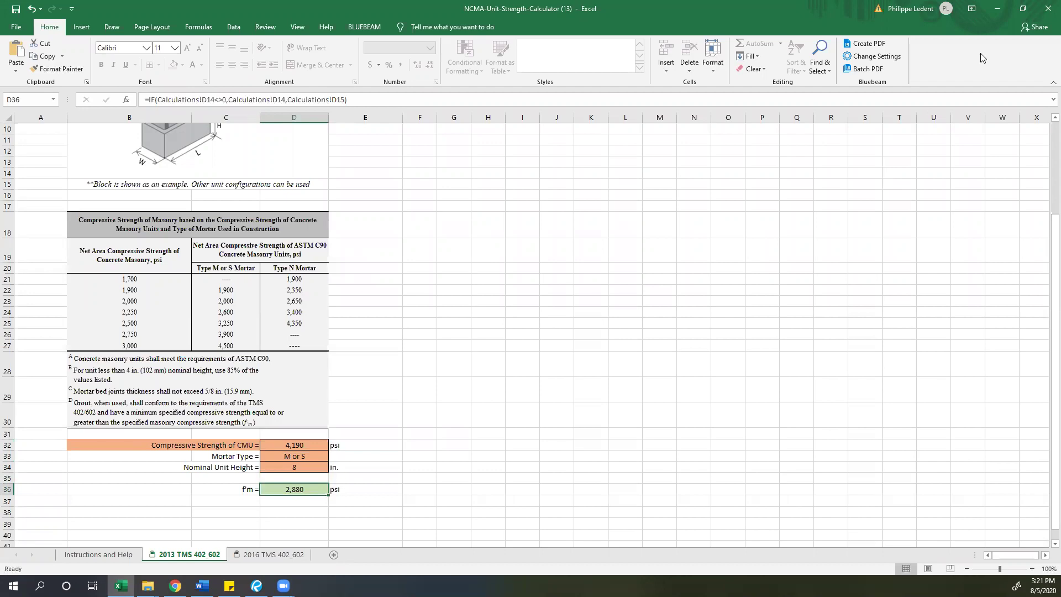
left_click(999, 11)
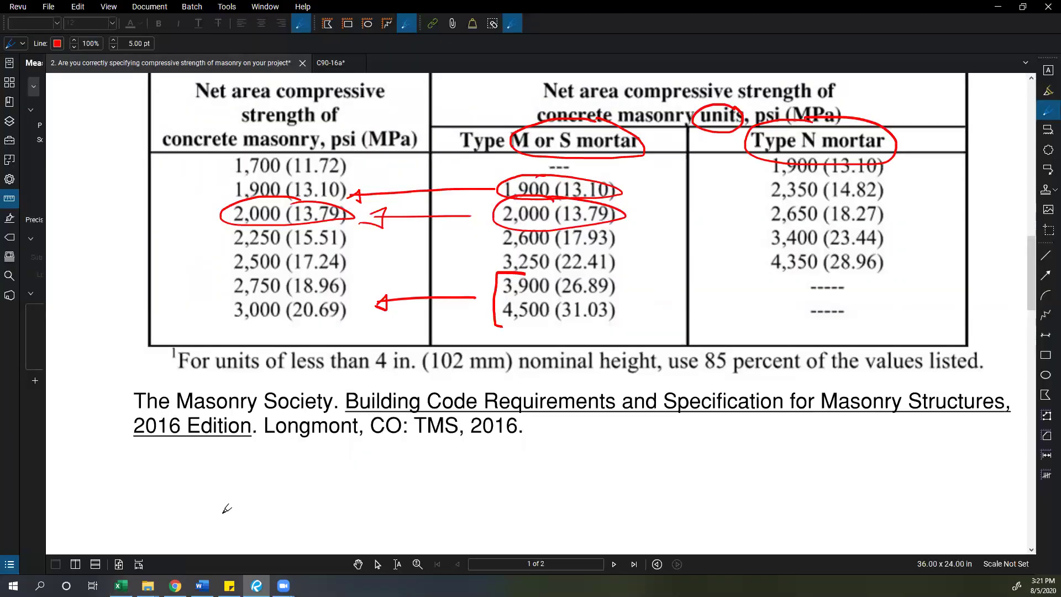
- Draw a red line pointing at the circled 2,000 (13.79) net area value in Table 2
scroll(335, 258, "down", 5)
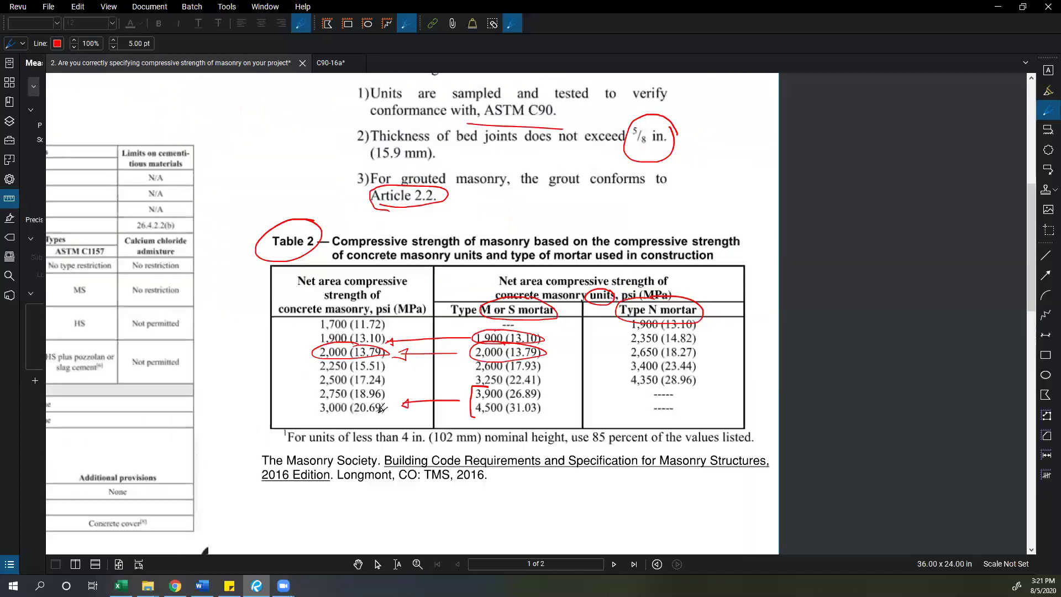
scroll(368, 405, "down", 2)
scroll(367, 405, "up", 3)
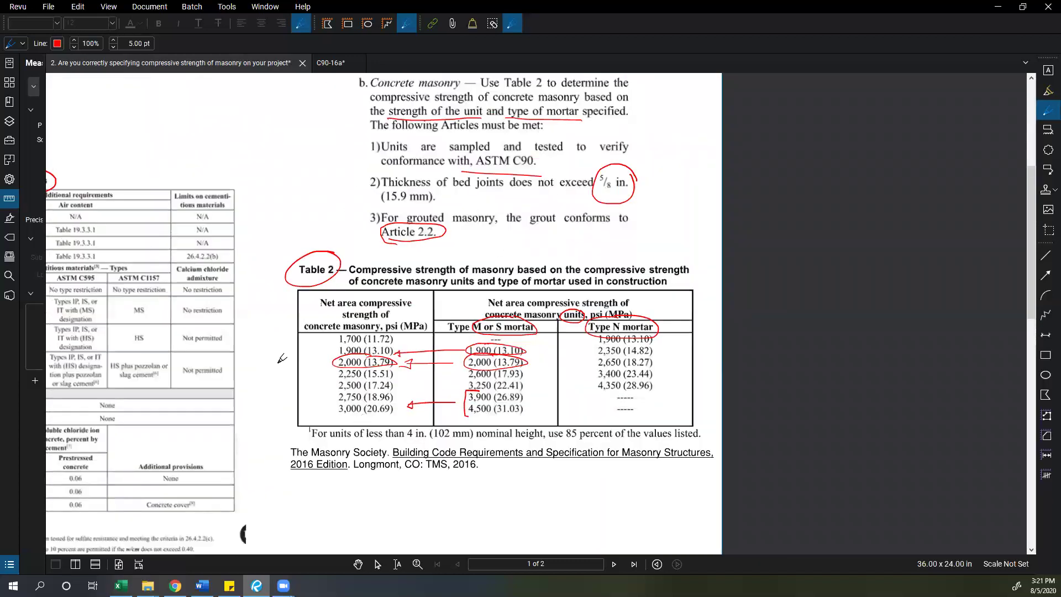
left_click_drag(275, 396, 343, 363)
scroll(519, 274, "down", 5)
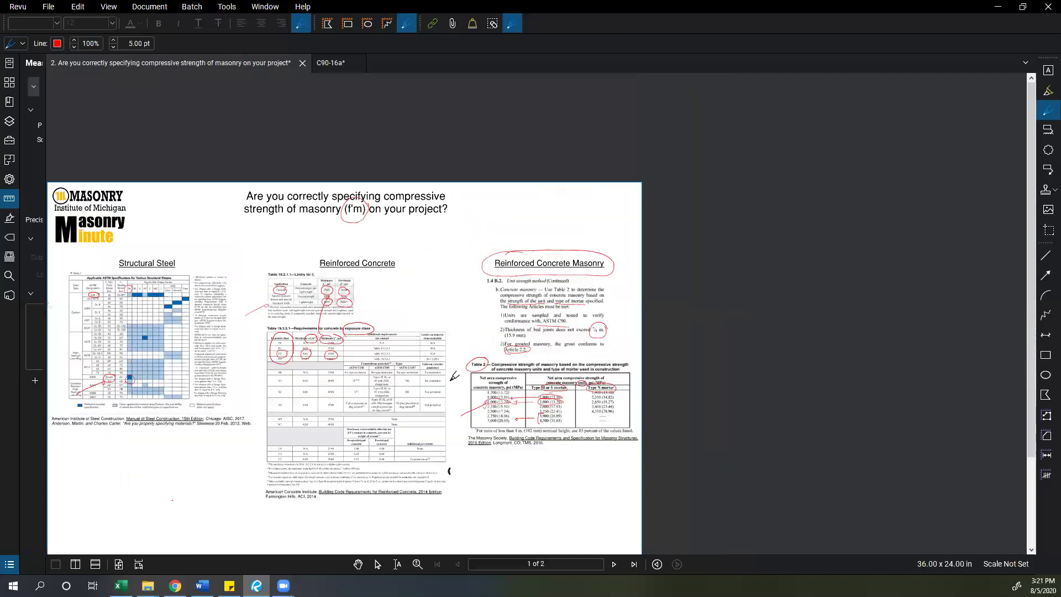